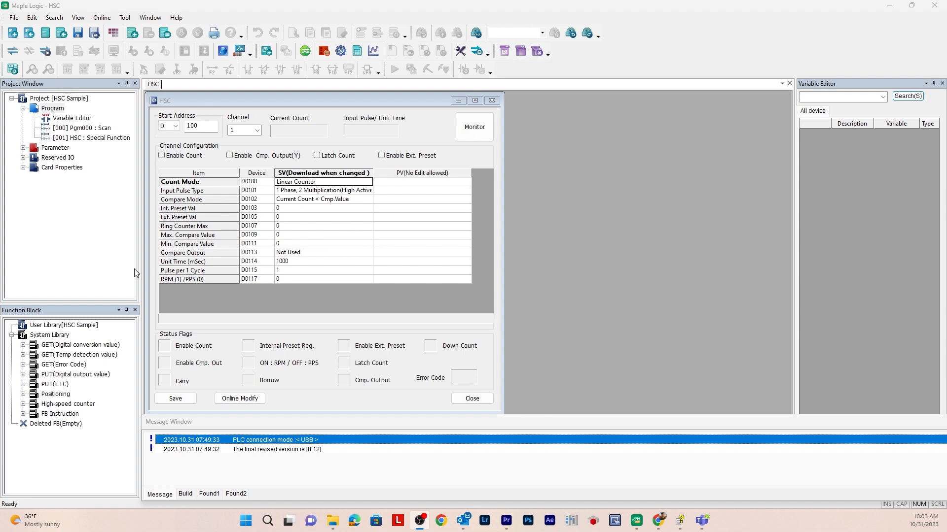
# Review the available Input Pulse Type options for the high-speed counter channel
pyautogui.click(318, 192)
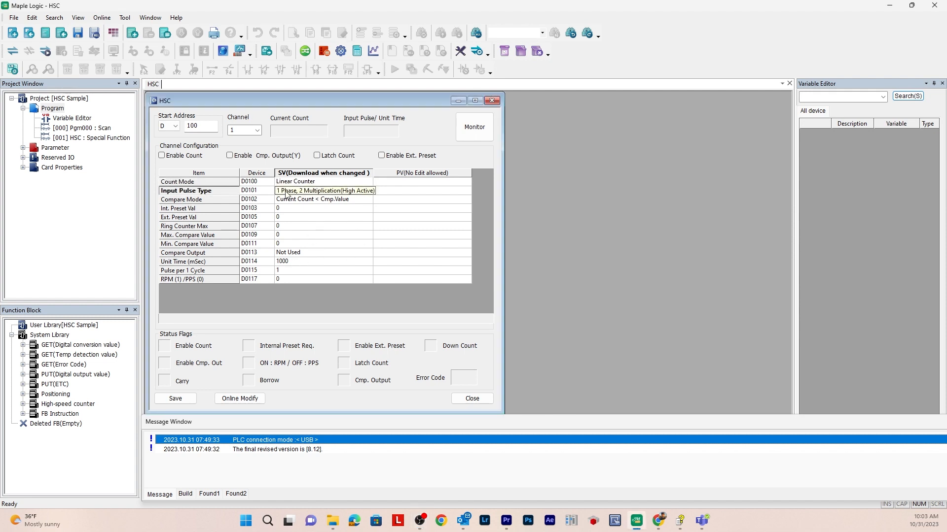
pyautogui.click(285, 191)
pyautogui.click(285, 192)
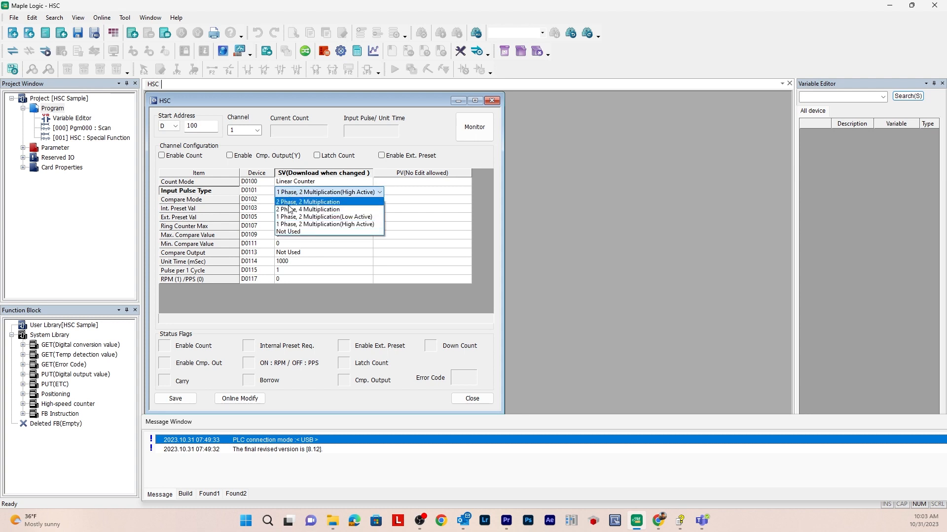
pyautogui.click(299, 193)
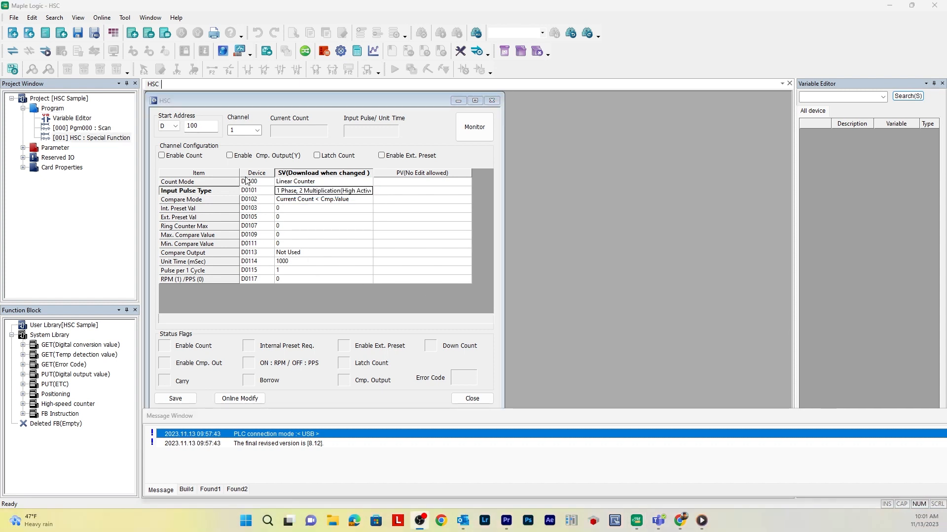
pyautogui.rightClick(54, 108)
pyautogui.click(88, 115)
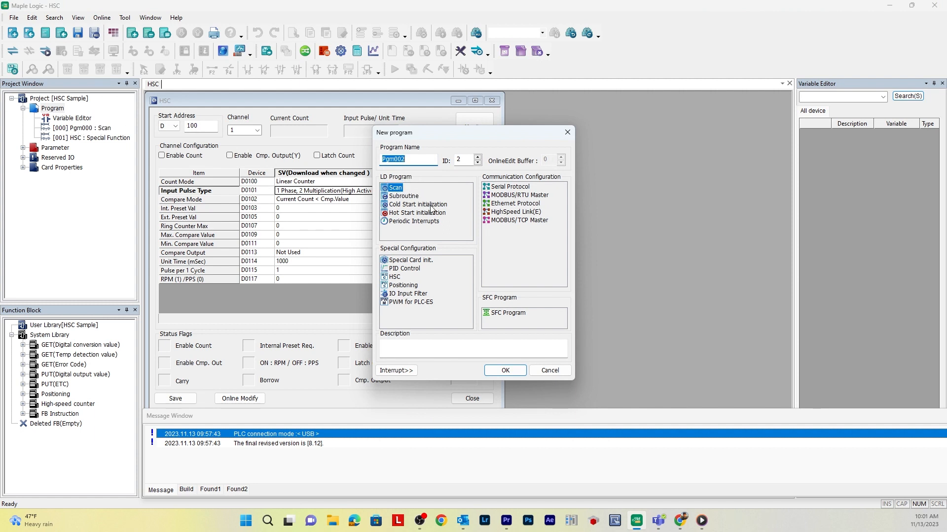
pyautogui.click(397, 278)
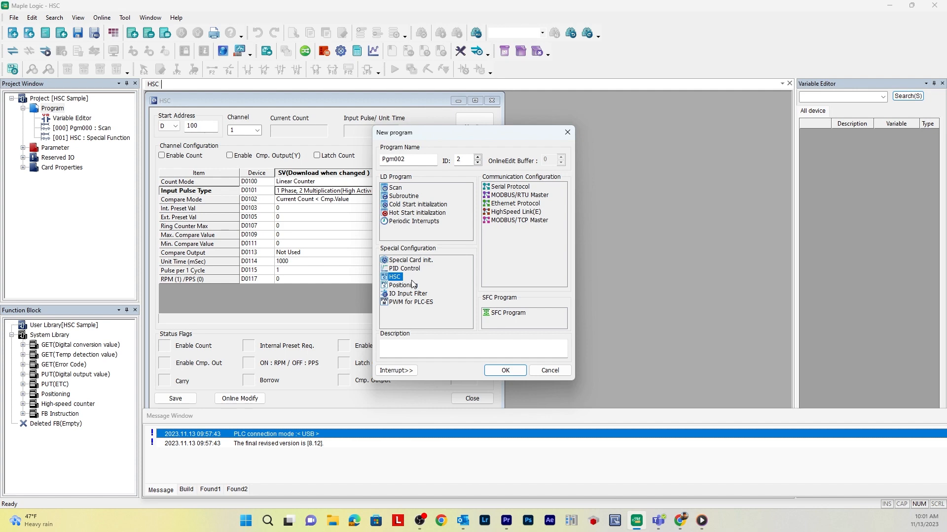
pyautogui.click(556, 371)
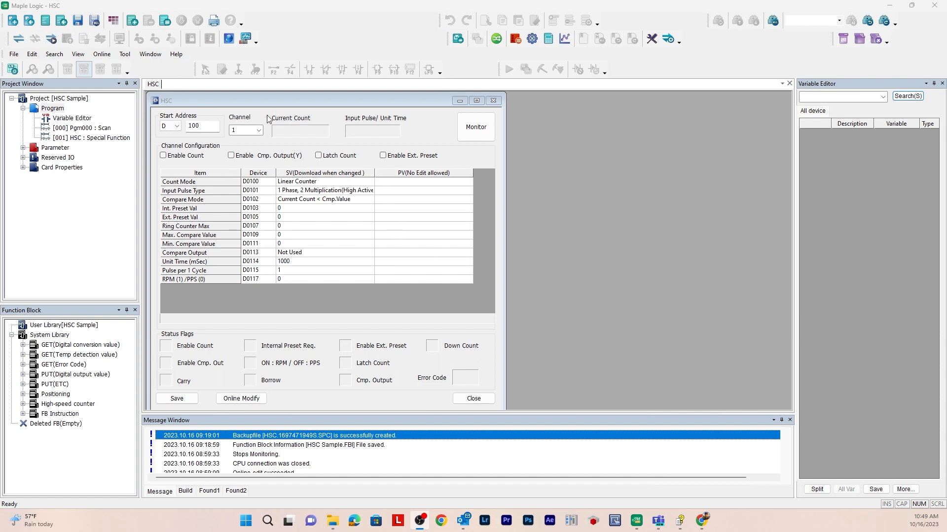
# Review the start address device types and the channels available in the HSC configuration
pyautogui.click(174, 126)
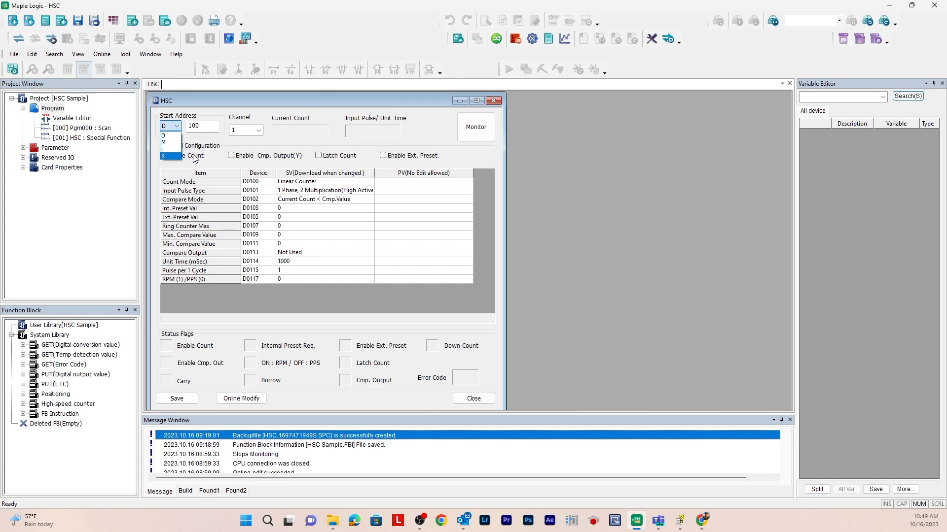
pyautogui.click(218, 119)
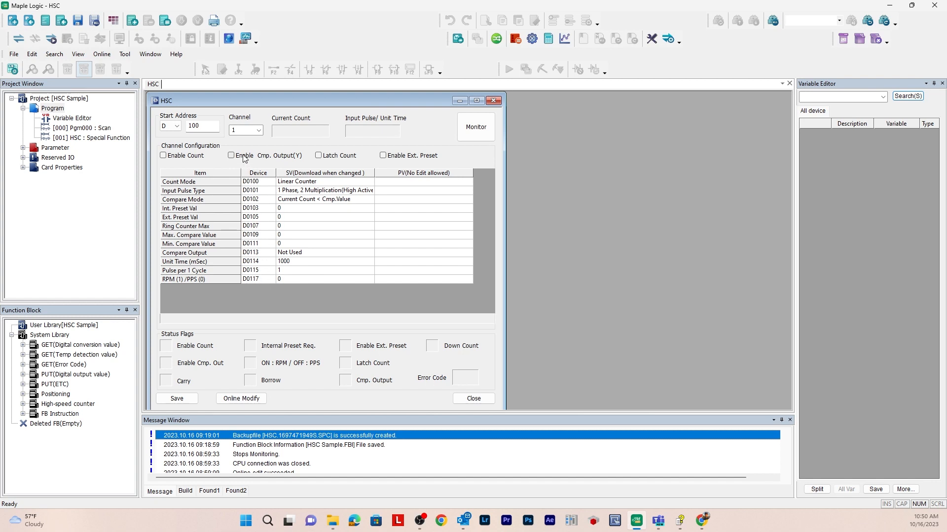
pyautogui.click(258, 131)
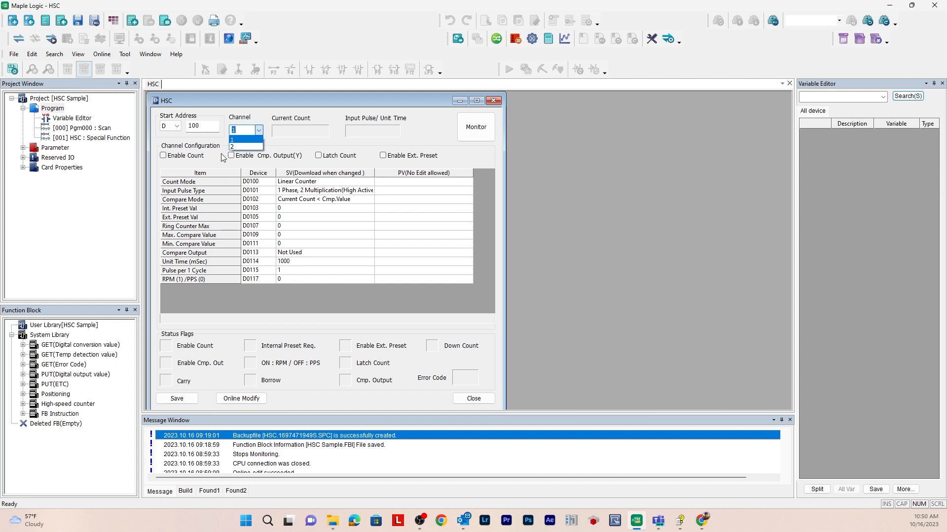
pyautogui.click(221, 158)
pyautogui.click(259, 131)
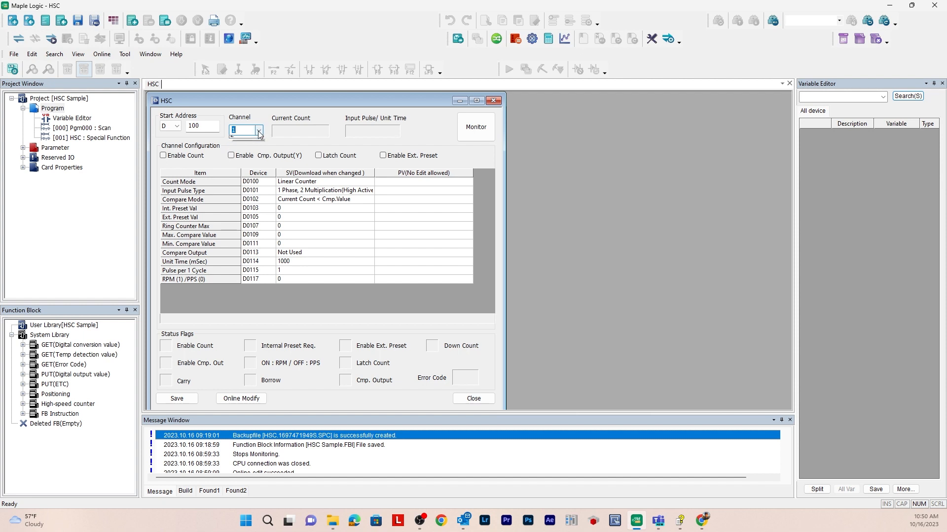
pyautogui.click(249, 147)
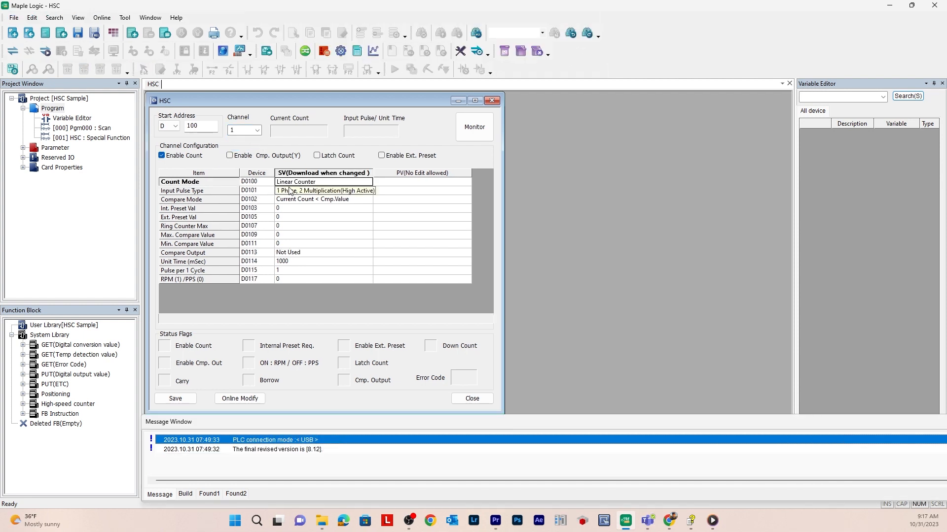
# Set the channel's Count Mode to Ring Counter(0 ... Max)
pyautogui.click(302, 182)
pyautogui.click(302, 180)
pyautogui.click(300, 185)
pyautogui.click(301, 185)
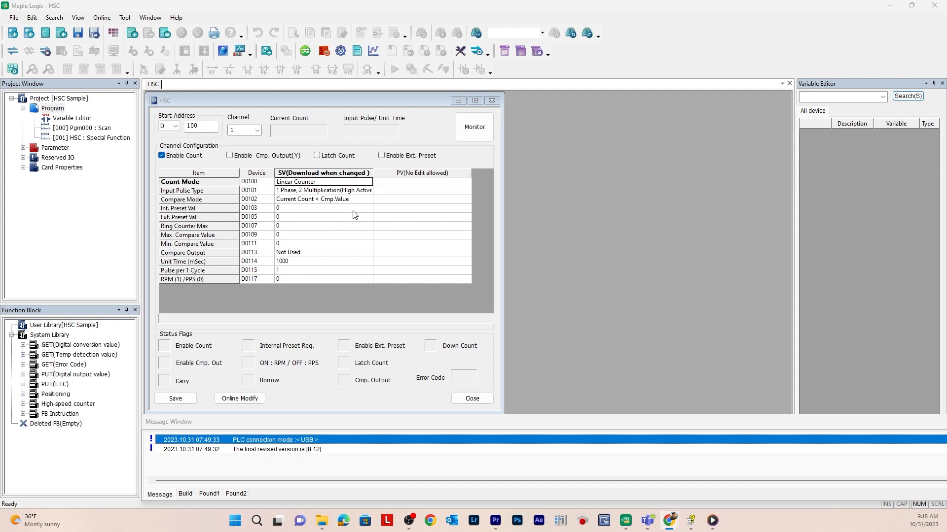
pyautogui.click(317, 187)
pyautogui.click(318, 187)
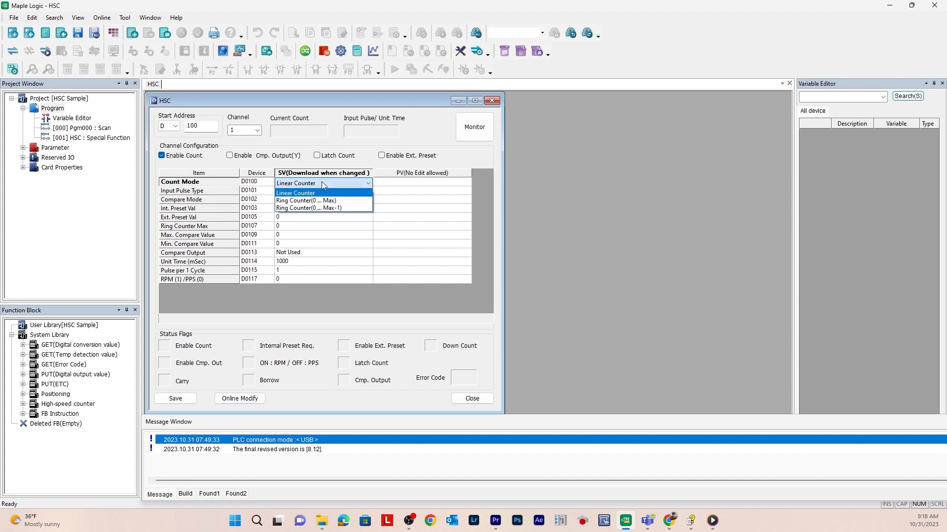
pyautogui.click(322, 197)
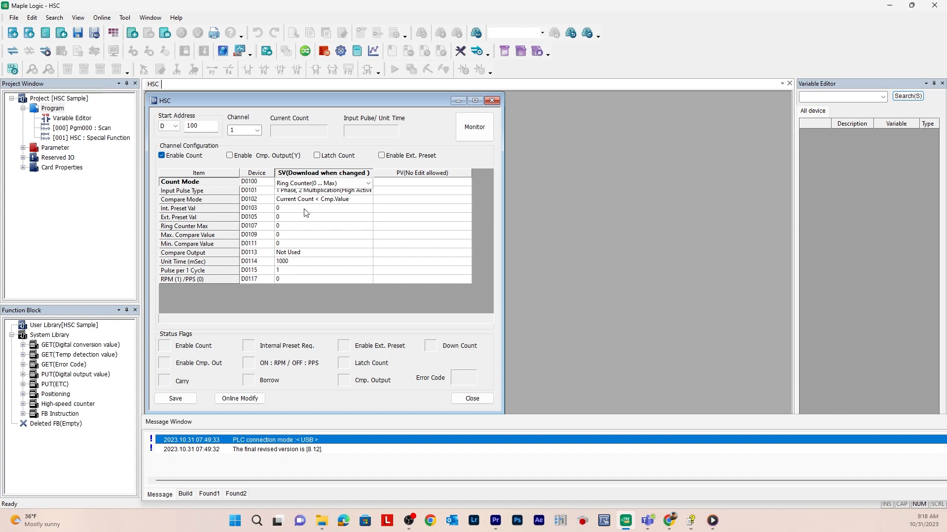
pyautogui.click(284, 185)
pyautogui.click(276, 198)
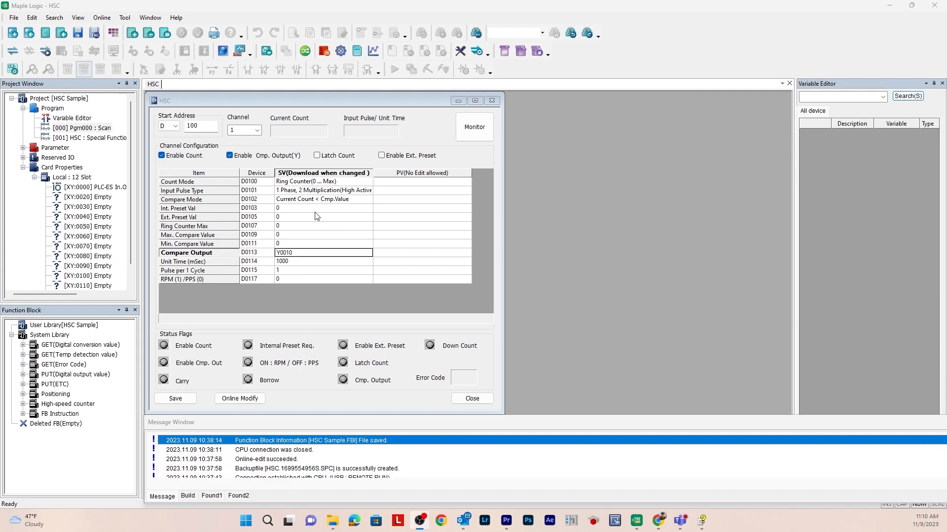
# Review the comparison conditions available for the Compare Mode
pyautogui.click(324, 201)
pyautogui.click(324, 201)
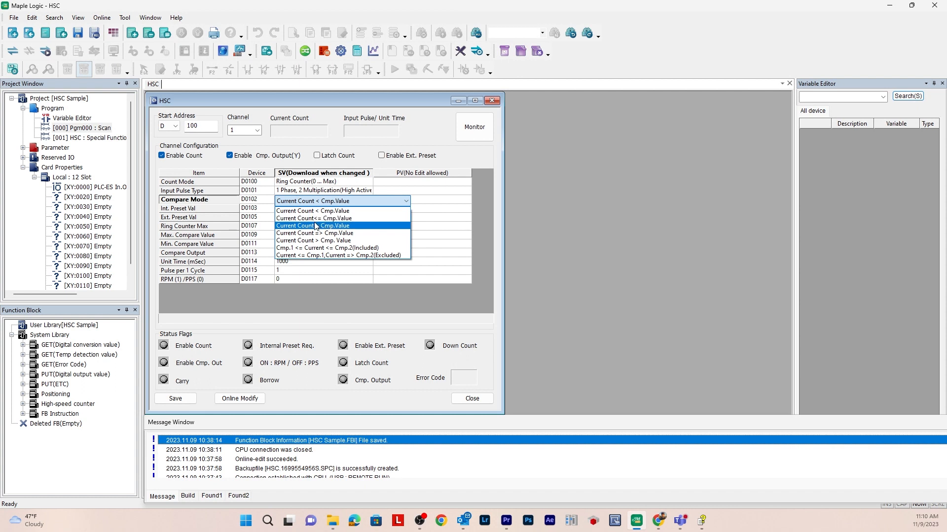
pyautogui.click(394, 194)
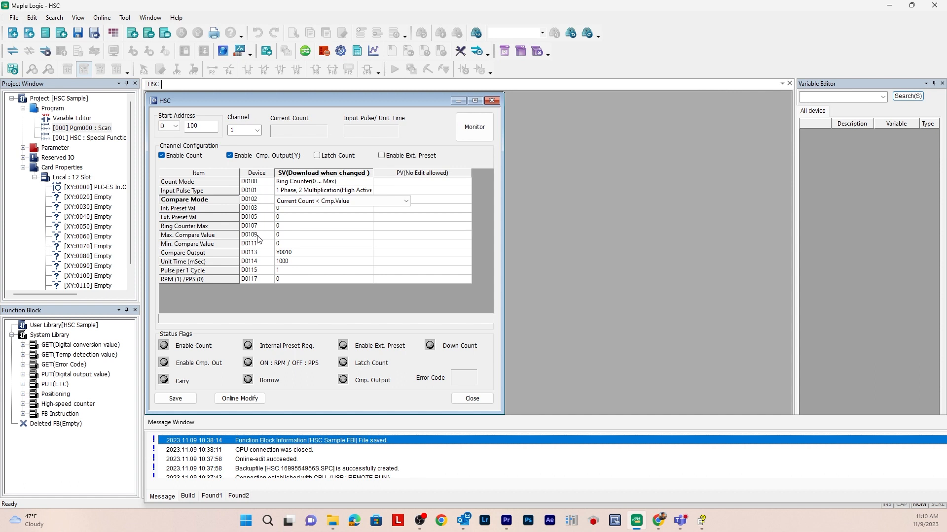
# Set the Min. Compare Value to 20
pyautogui.click(294, 236)
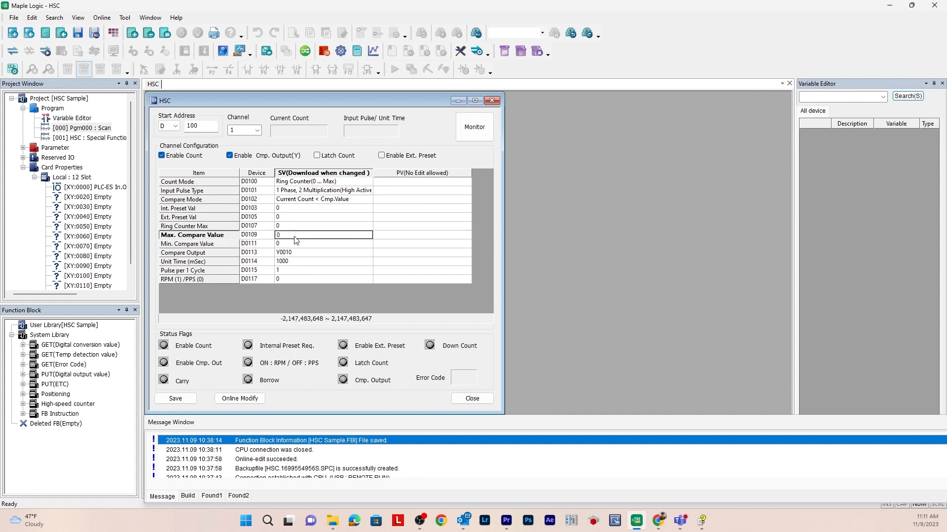
pyautogui.click(290, 244)
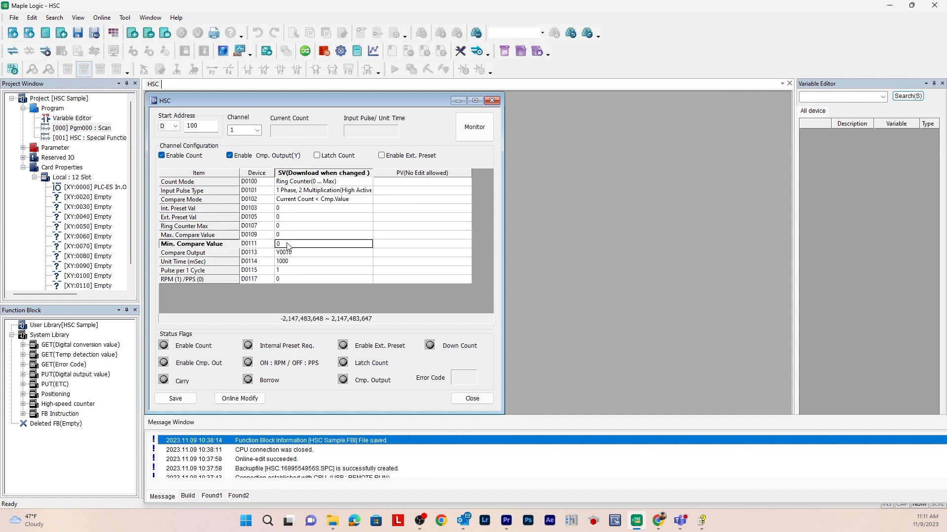
pyautogui.press('BackSpace')
pyautogui.write('20')
pyautogui.press('Return')
# Set the Compare Mode to Current Count > Cmp. Value
pyautogui.click(333, 200)
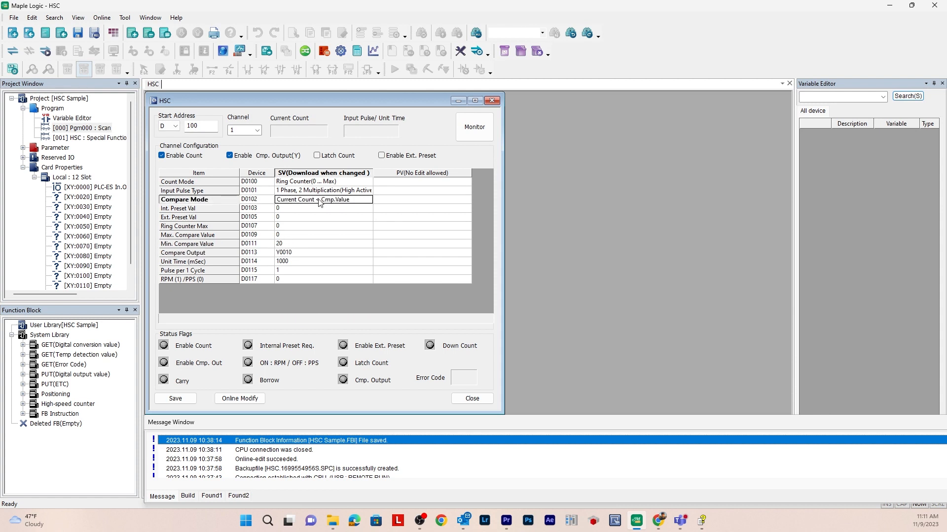
pyautogui.click(327, 201)
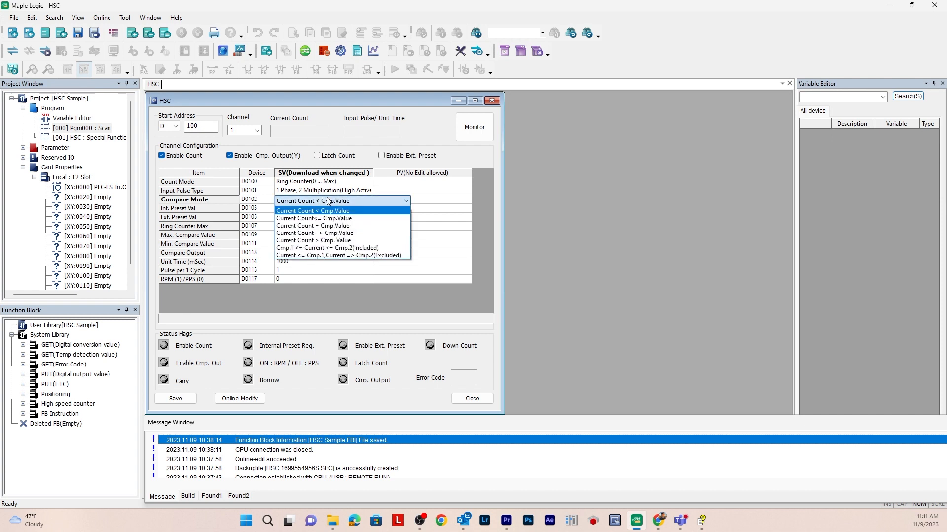
pyautogui.click(323, 241)
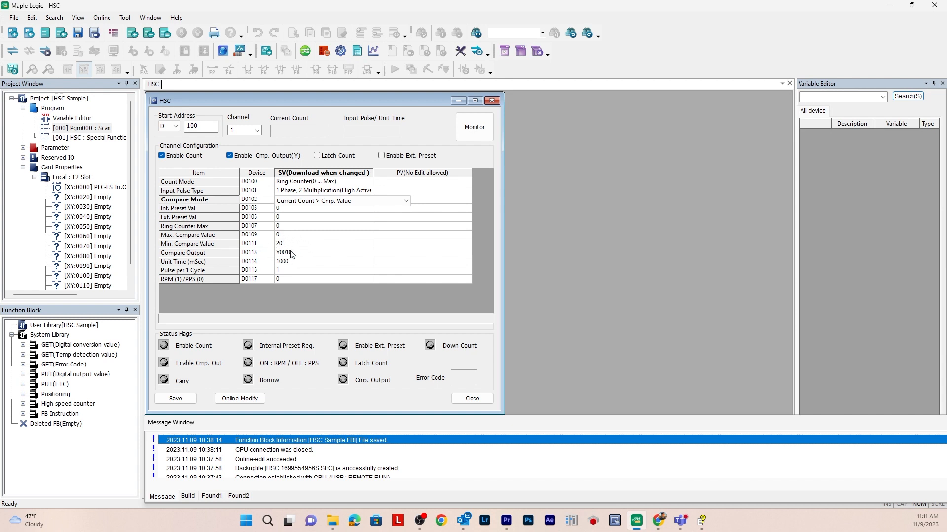
# Set the Compare Mode to Current <= Cmp.1,Current => Cmp.2(Excluded) and the Min. Compare Value to 0
pyautogui.click(309, 202)
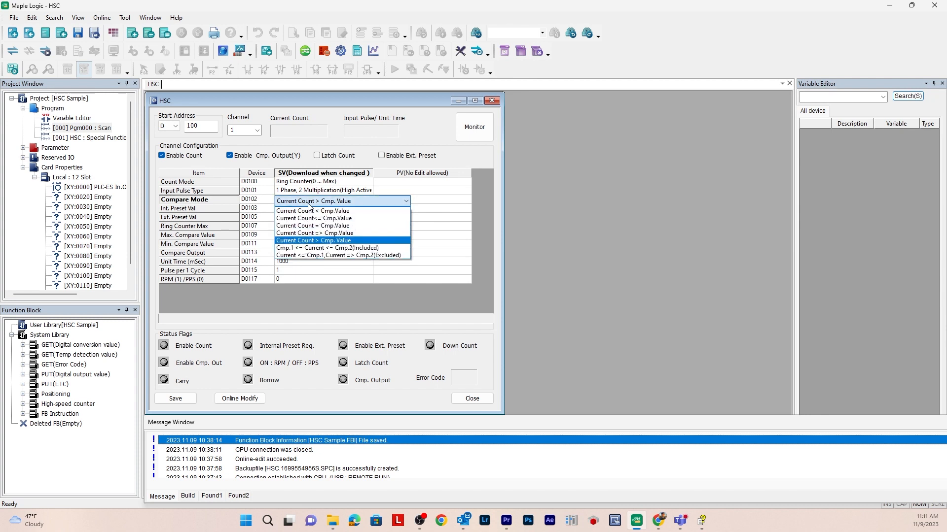
pyautogui.click(305, 256)
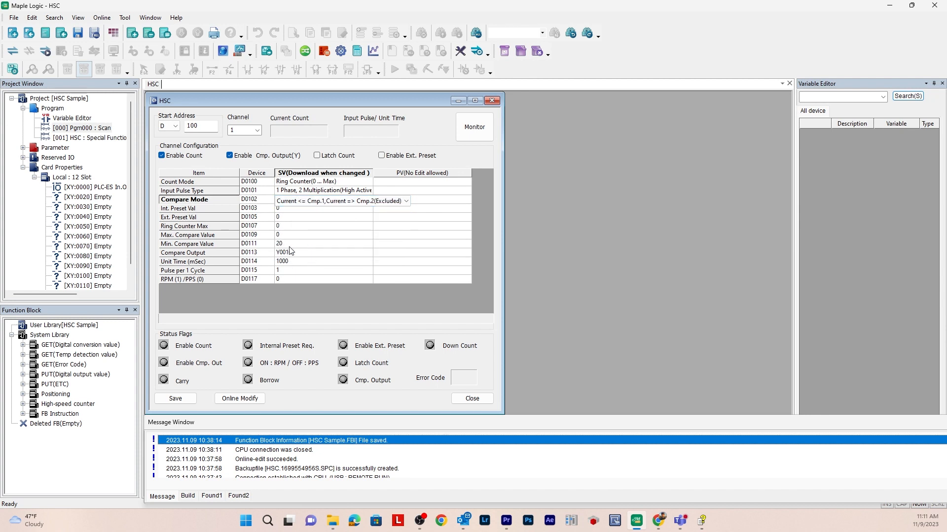
pyautogui.click(289, 247)
pyautogui.click(289, 245)
pyautogui.press('BackSpace')
pyautogui.write('0')
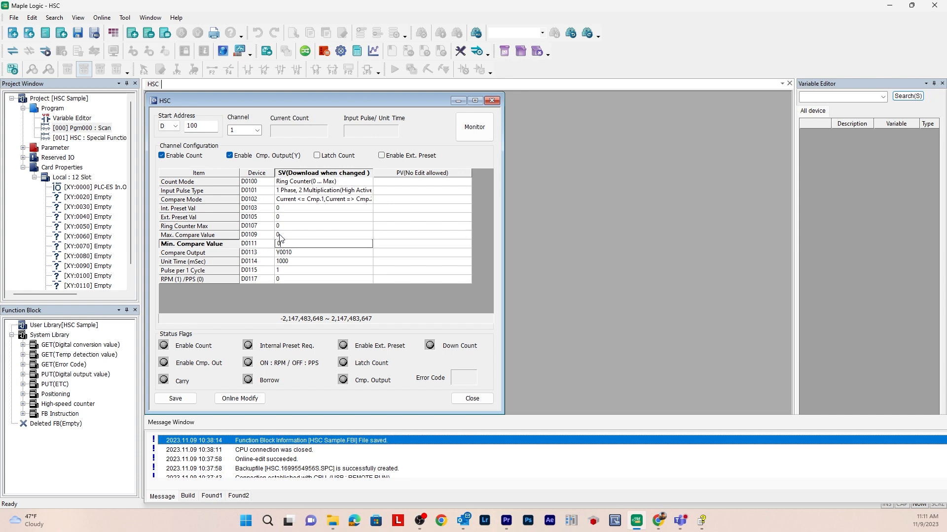
# Set the Max. Compare Value to 20
pyautogui.click(284, 237)
pyautogui.click(285, 237)
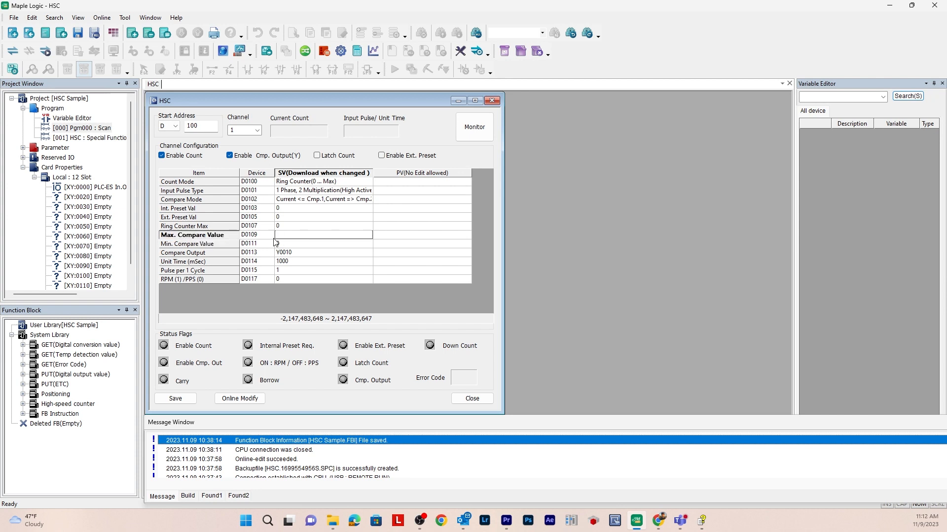
pyautogui.write('20')
pyautogui.press('Return')
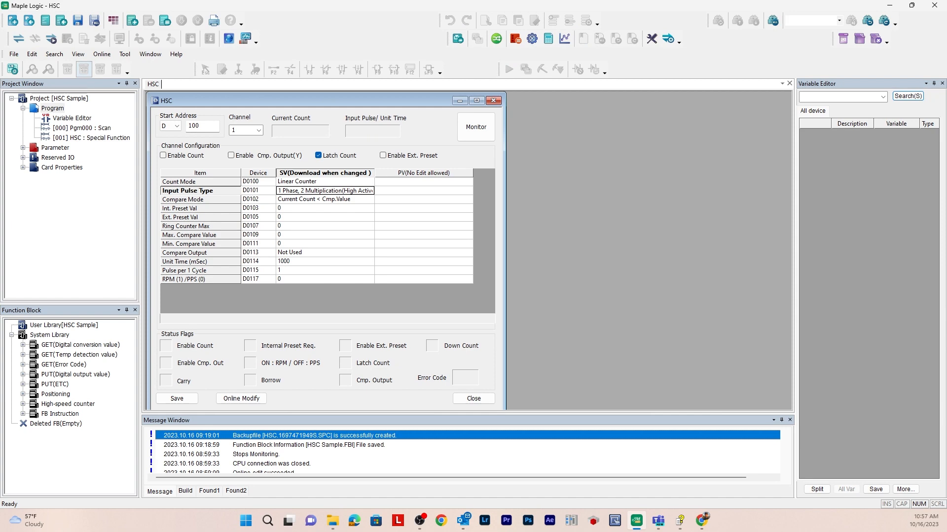
# Switch to the Maple Logic help and look up the Input Pulse Count Per Unit Time topic under Major Function
pyautogui.hotkey('alt', 'Tab')
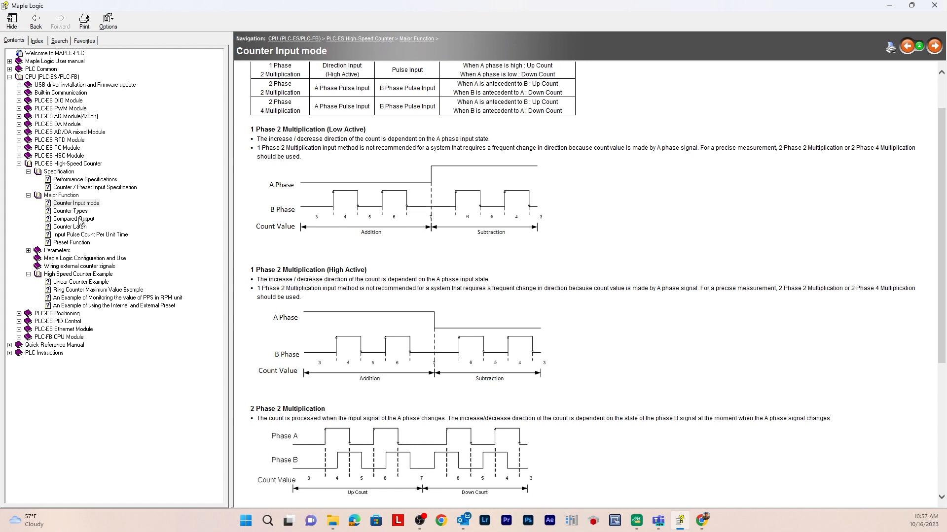
pyautogui.click(91, 235)
pyautogui.click(74, 196)
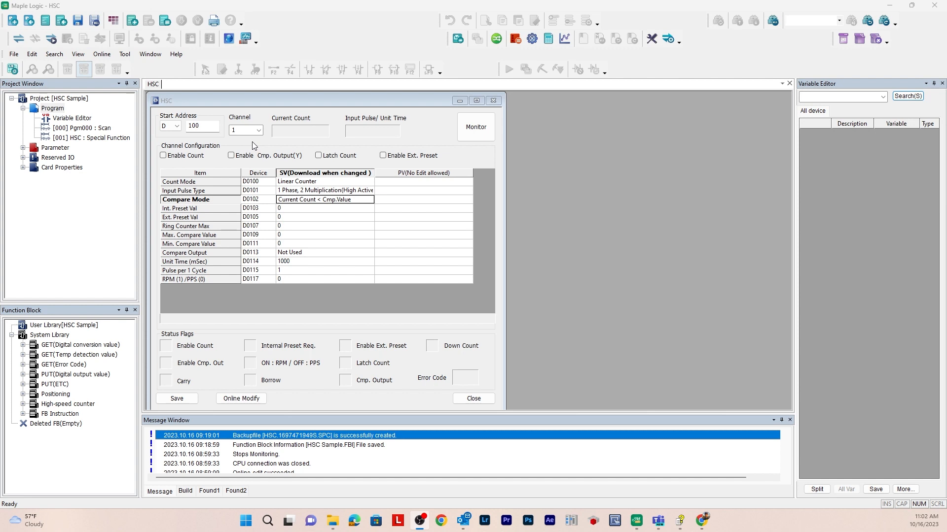
# Turn on Enable Count for channel 1 and channel 2
pyautogui.click(164, 156)
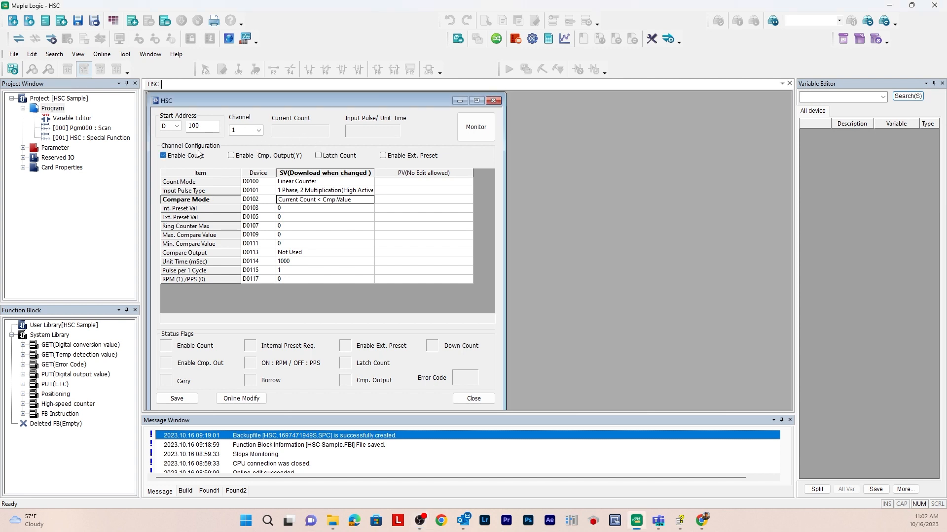
pyautogui.click(254, 134)
pyautogui.click(246, 146)
pyautogui.click(164, 156)
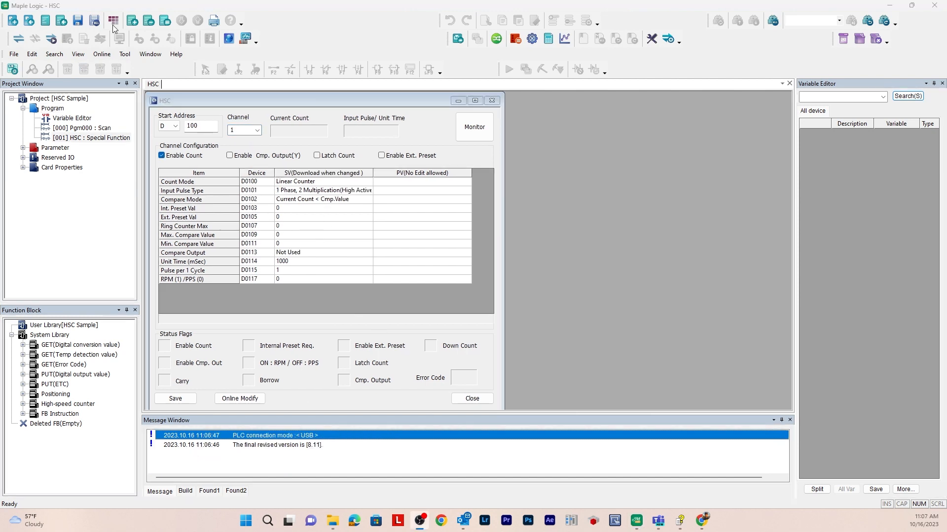
# Link to the PLC, download the project with monitoring, and start monitoring the HSC configuration values
pyautogui.click(102, 55)
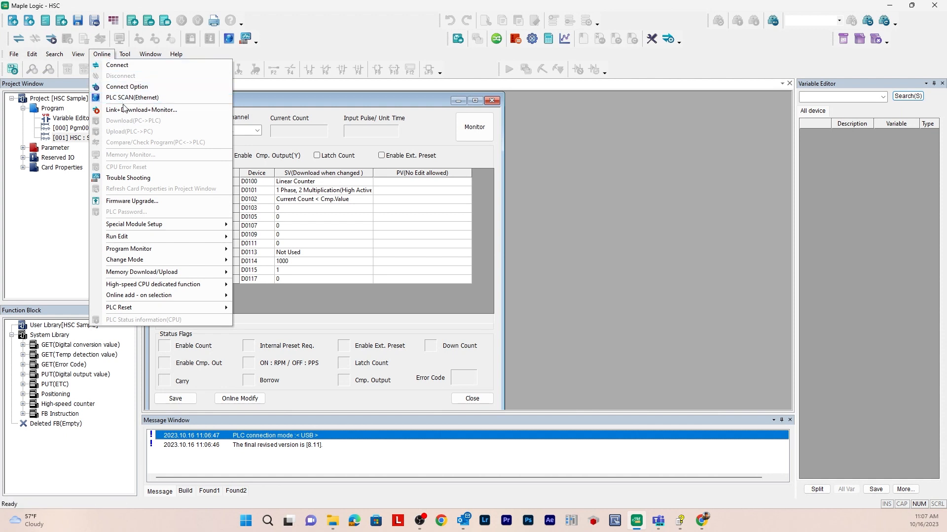
pyautogui.click(123, 112)
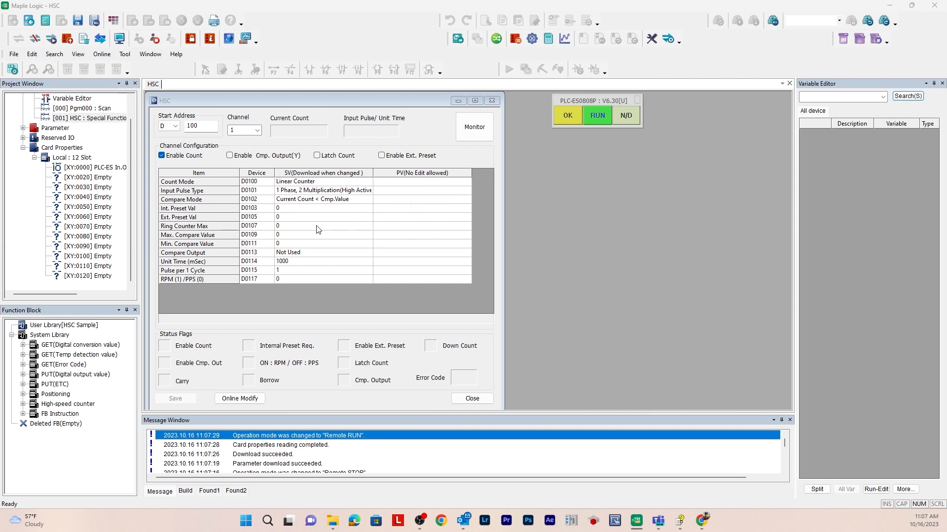
pyautogui.click(468, 133)
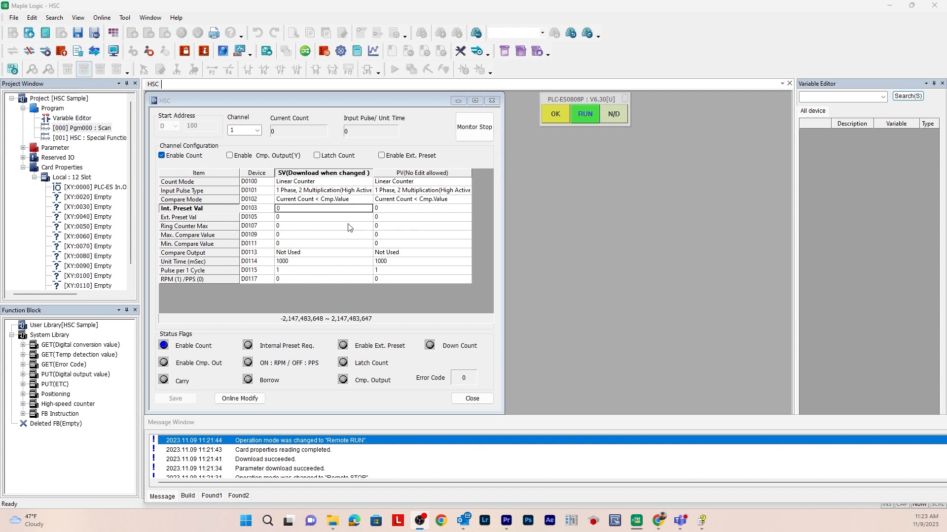
pyautogui.click(277, 200)
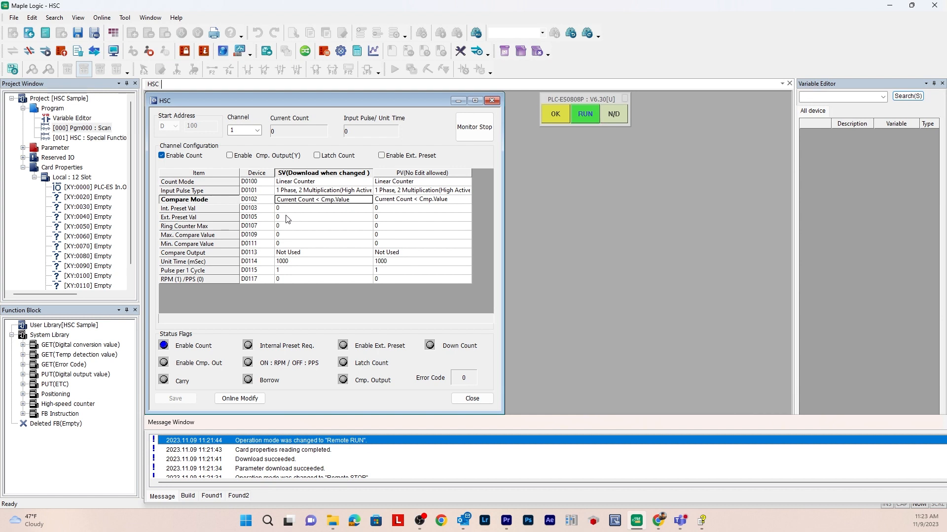
# Set channel 1's Compare Mode to Current Count > Cmp. Value
pyautogui.click(309, 201)
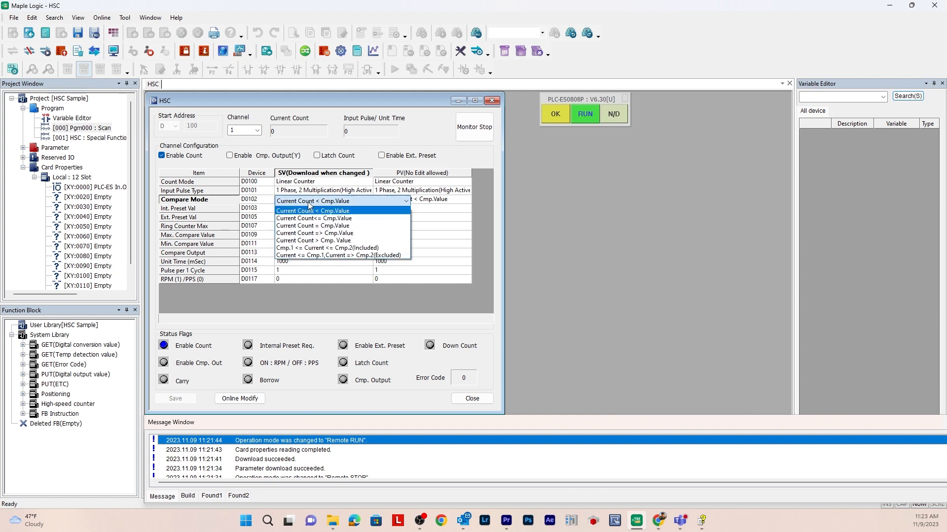
pyautogui.click(325, 241)
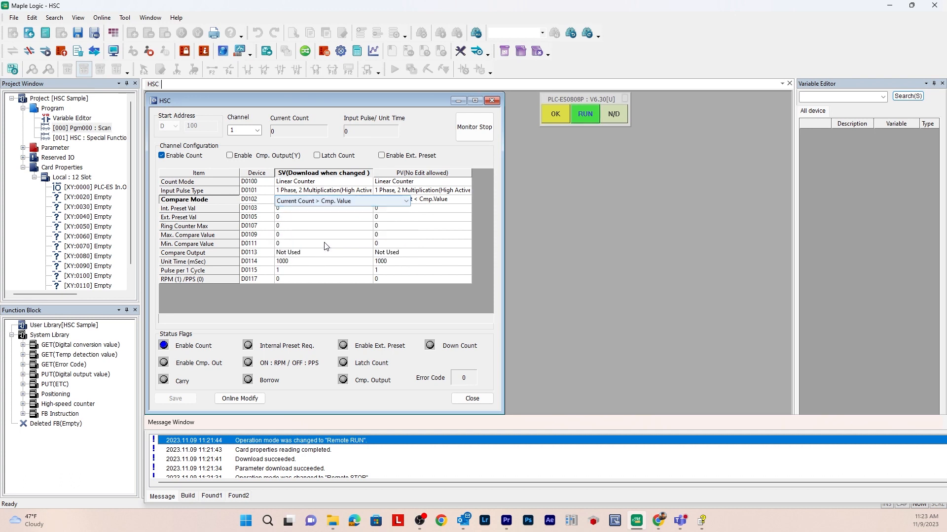
pyautogui.click(331, 214)
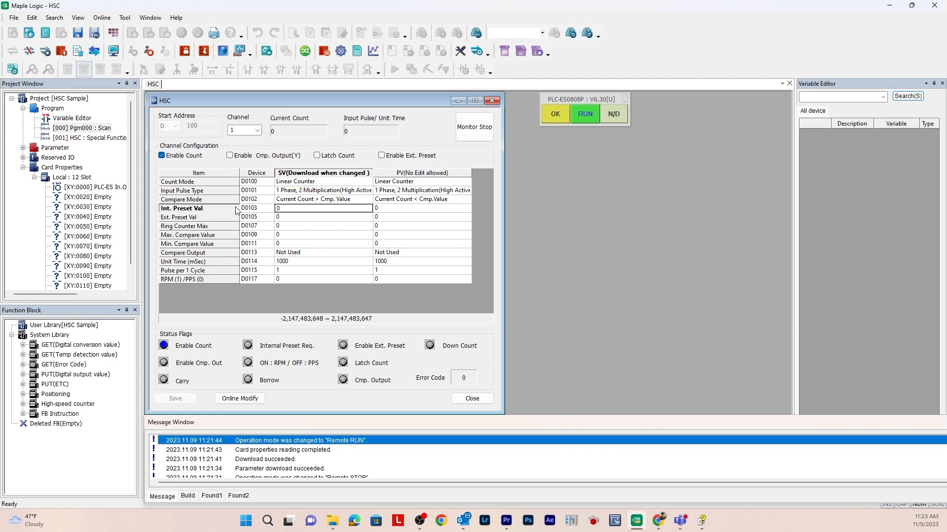
# Turn on Enable Cmp. Output(Y) for channel 1 and set the Compare Output to Y0010
pyautogui.click(230, 156)
pyautogui.click(302, 256)
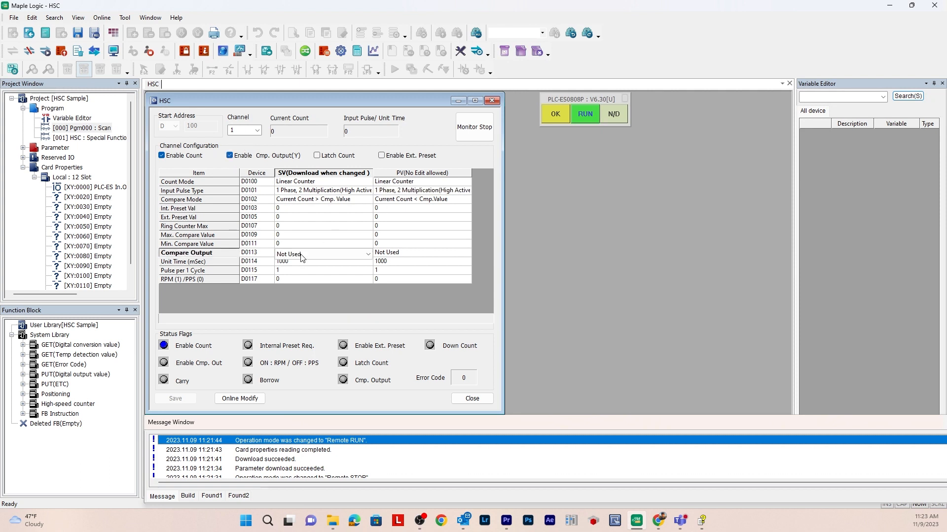
pyautogui.click(314, 256)
pyautogui.click(314, 272)
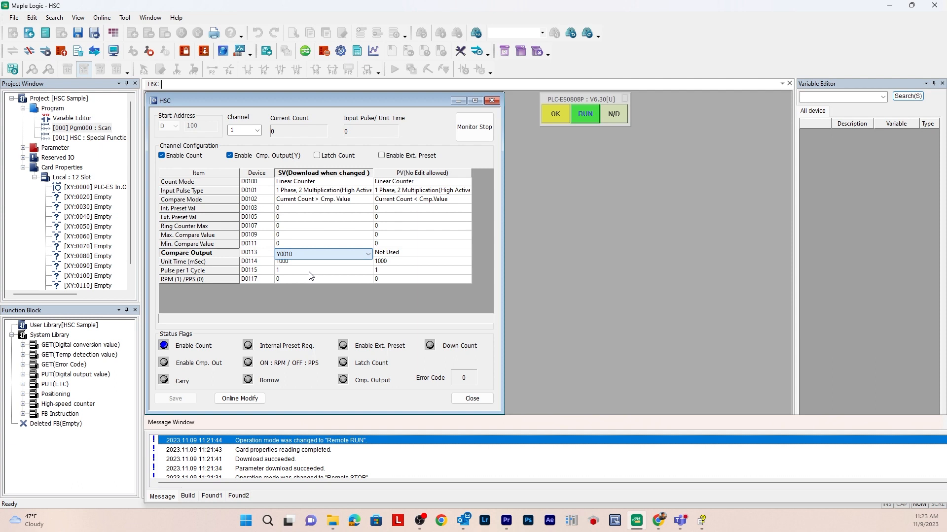
# Set the Min. Compare Value to 20 and apply the configuration to the running PLC with Online Modify
pyautogui.click(316, 244)
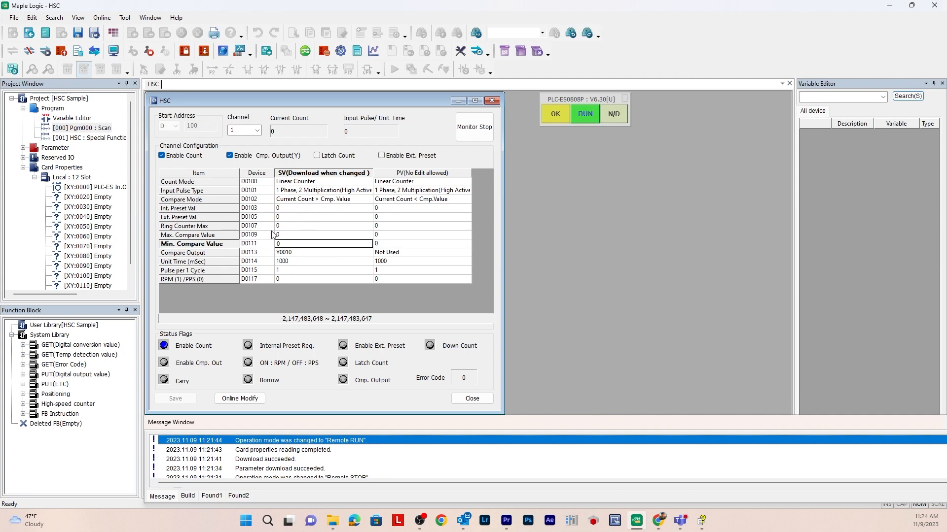
pyautogui.click(299, 245)
pyautogui.write('2')
pyautogui.click(297, 254)
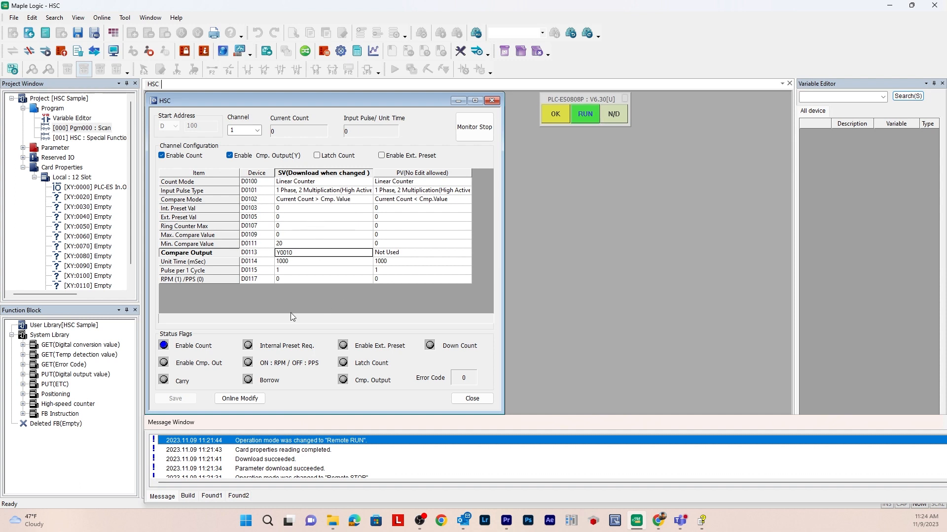
pyautogui.click(240, 399)
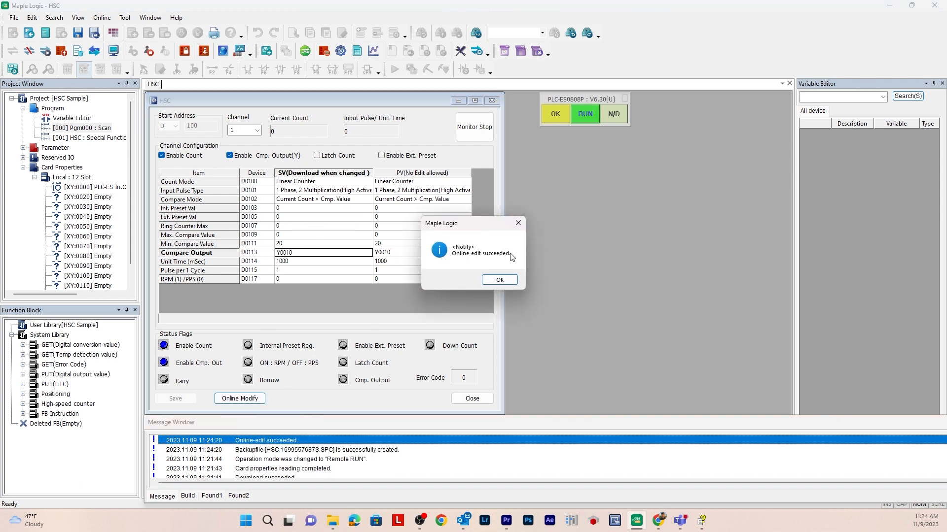
pyautogui.press('Return')
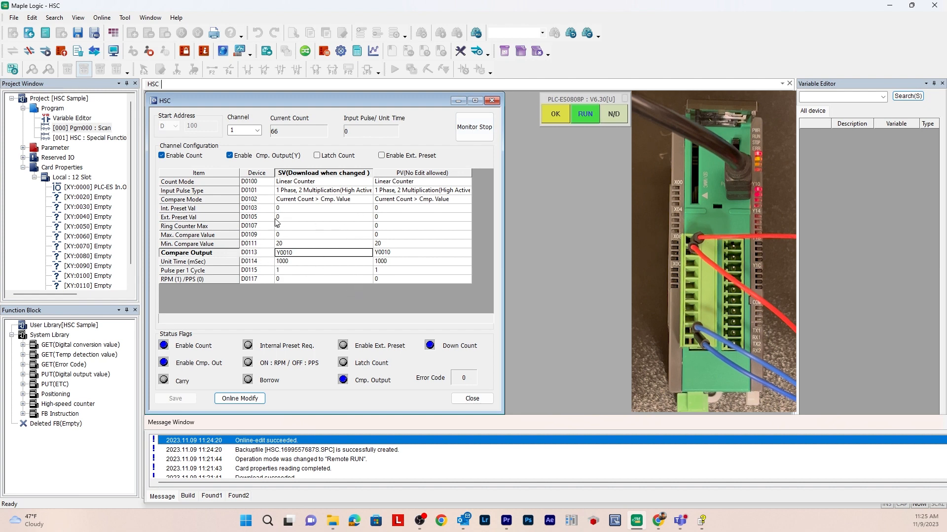
# Set the Min. Compare Value to 0 and the Compare Mode to Current <= Cmp.1, Current => Cmp.2 (Excluded)
pyautogui.click(289, 245)
pyautogui.write('0')
pyautogui.click(321, 200)
pyautogui.click(320, 201)
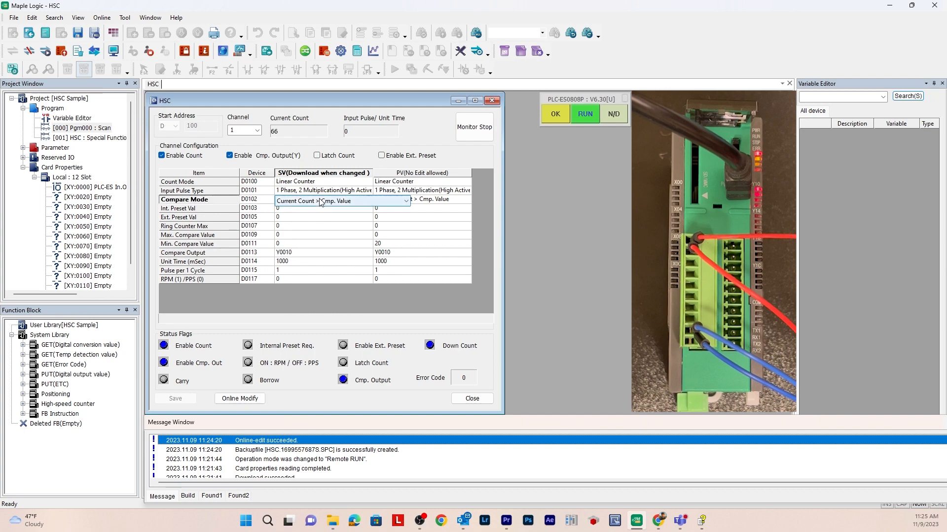
pyautogui.click(321, 201)
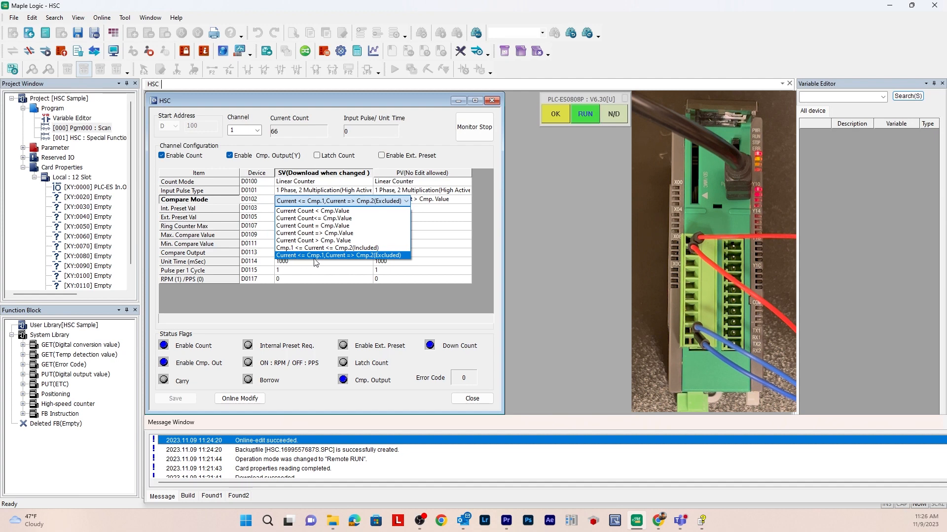
pyautogui.click(367, 256)
pyautogui.click(310, 217)
# Set the Max. Compare Value to 20 and apply the configuration to the PLC with Online Modify
pyautogui.click(289, 235)
pyautogui.click(289, 236)
pyautogui.press('BackSpace')
pyautogui.write('2')
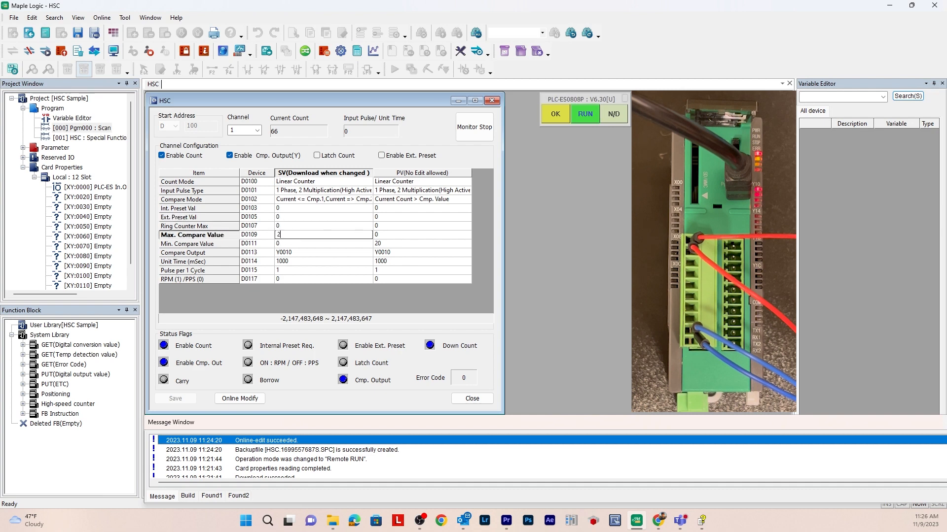
pyautogui.write('0')
pyautogui.press('Return')
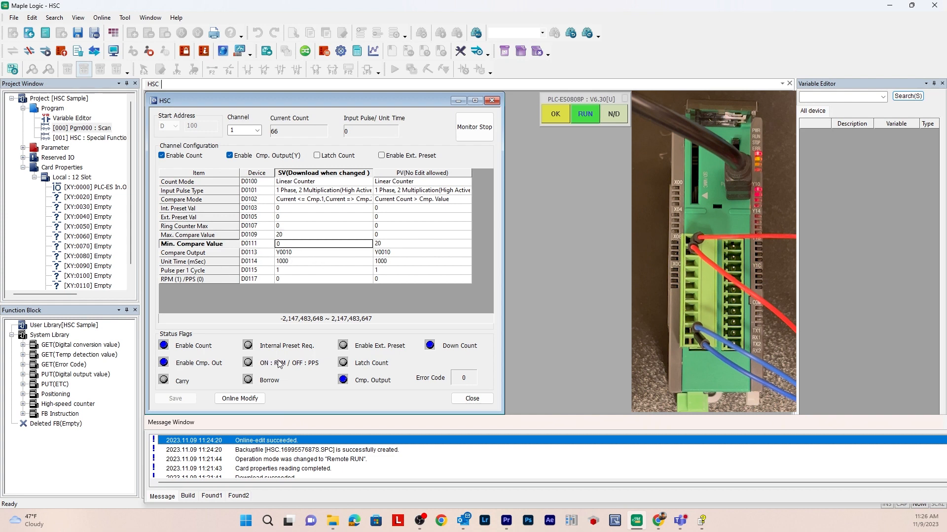
pyautogui.click(256, 399)
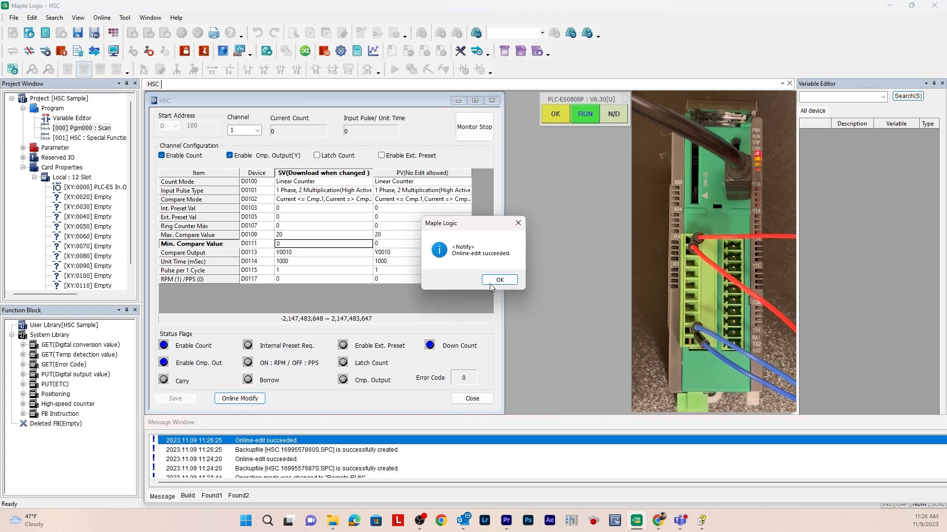
pyautogui.click(493, 285)
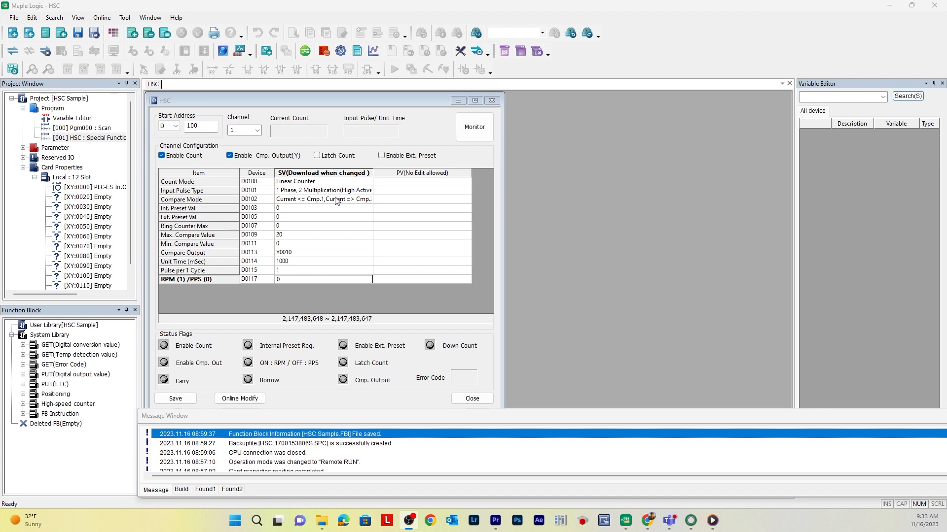
# Set the Max. Compare Value to 50 and the Min. Compare Value to 20, and start monitoring the HSC configuration
pyautogui.click(301, 238)
pyautogui.press('BackSpace')
pyautogui.press('BackSpace')
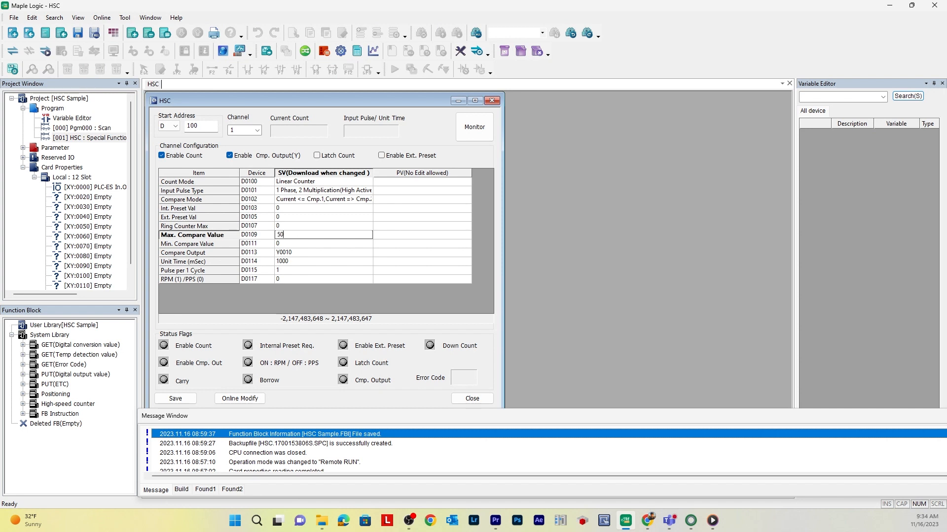
pyautogui.click(293, 245)
pyautogui.press('BackSpace')
pyautogui.write('2')
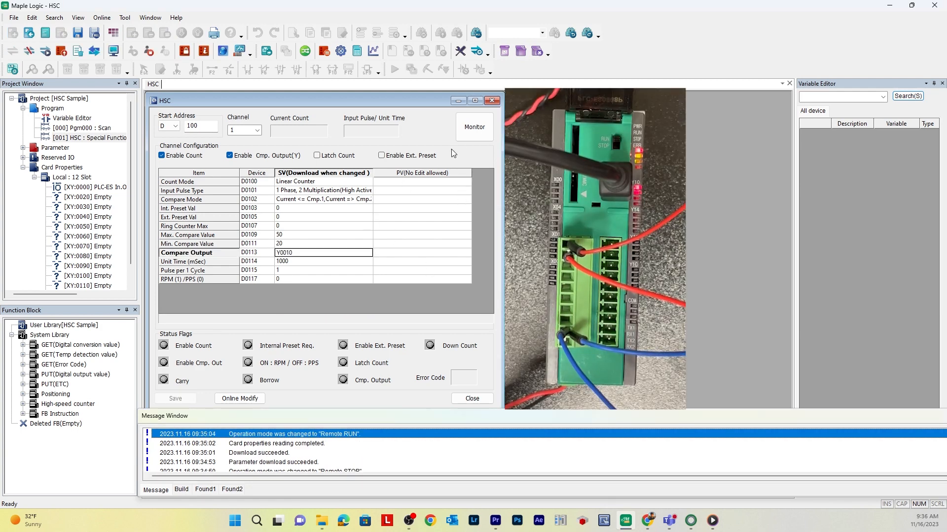
pyautogui.click(468, 129)
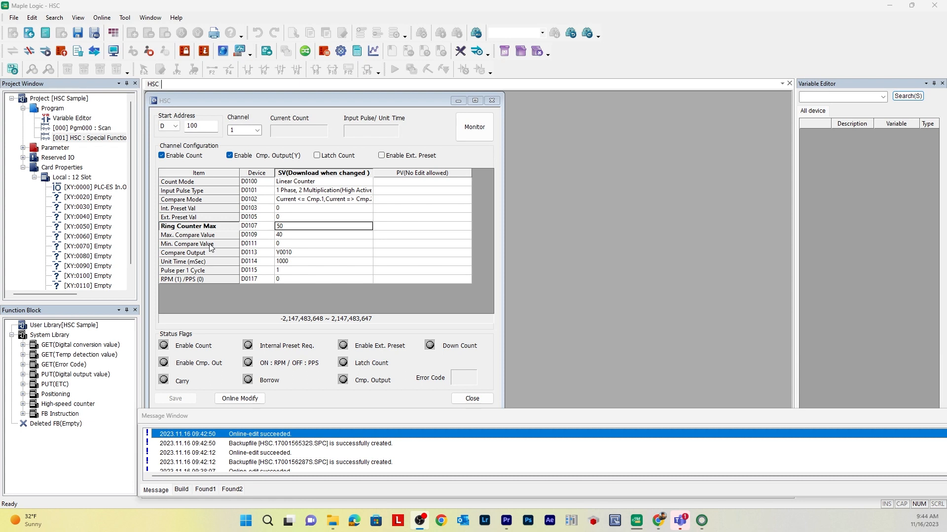
# Set channel 1's Count Mode to Ring Counter(0 ... Max) and check the ring maximum, compare limits and compare output
pyautogui.click(297, 182)
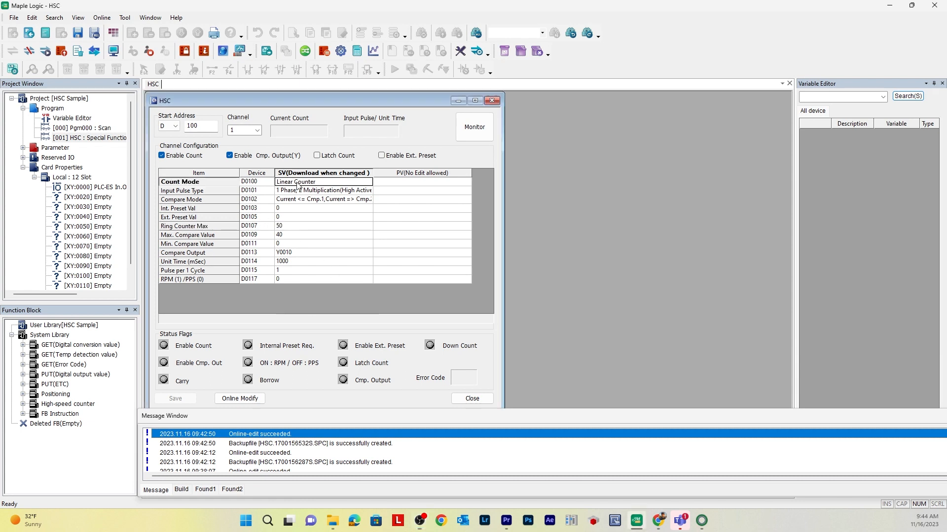
pyautogui.click(297, 183)
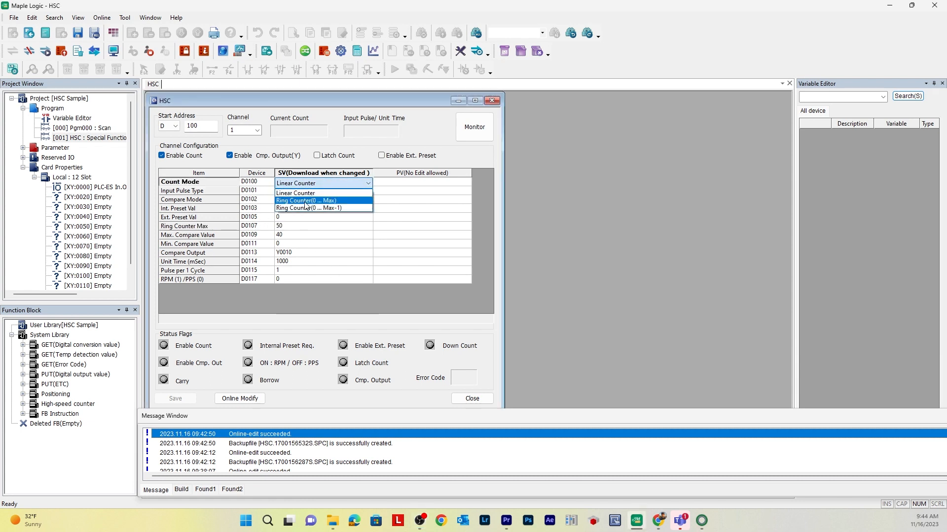
pyautogui.click(318, 202)
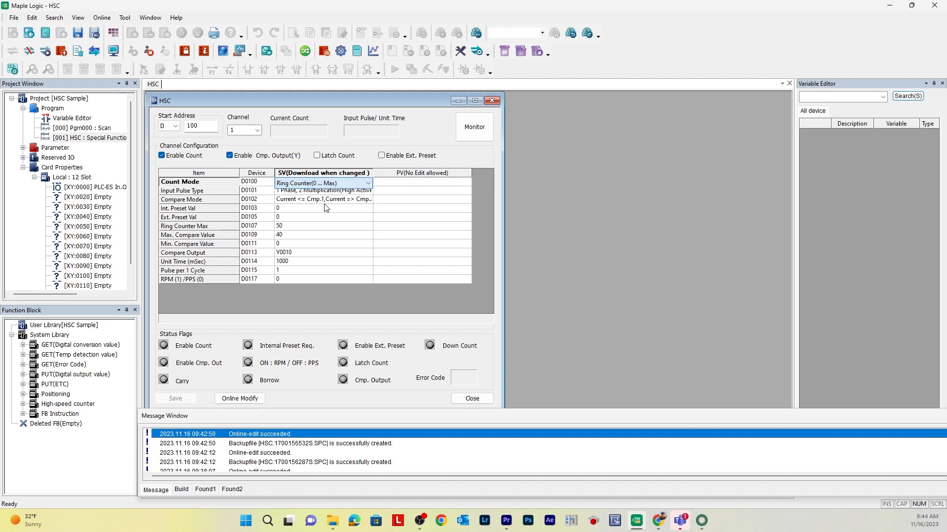
pyautogui.click(287, 228)
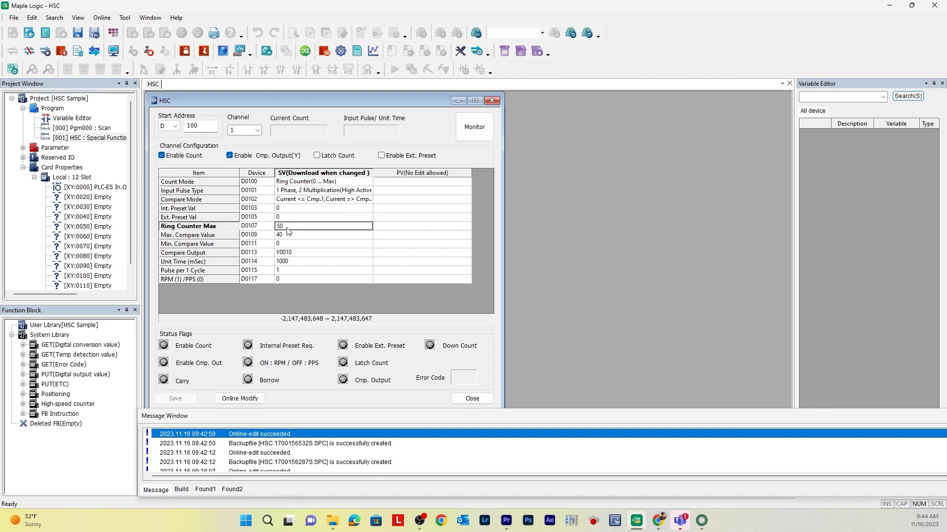
pyautogui.click(290, 236)
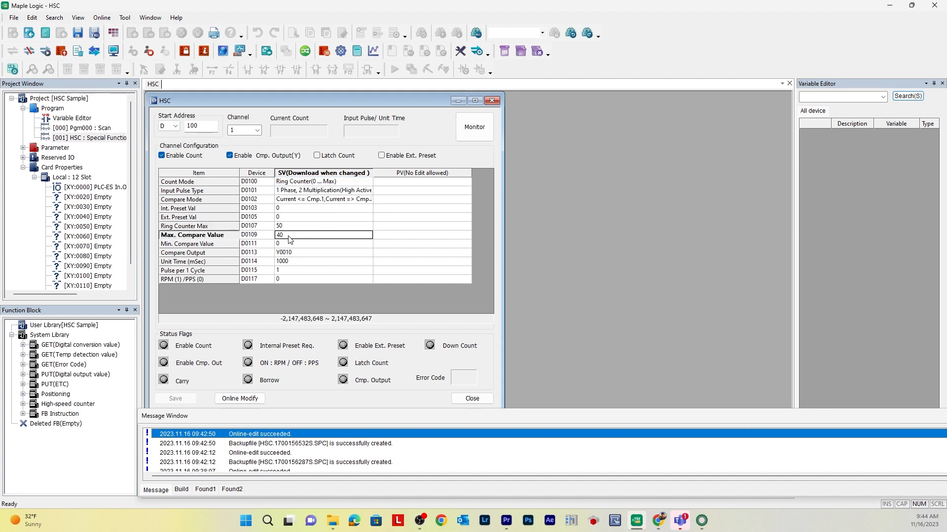
pyautogui.click(295, 245)
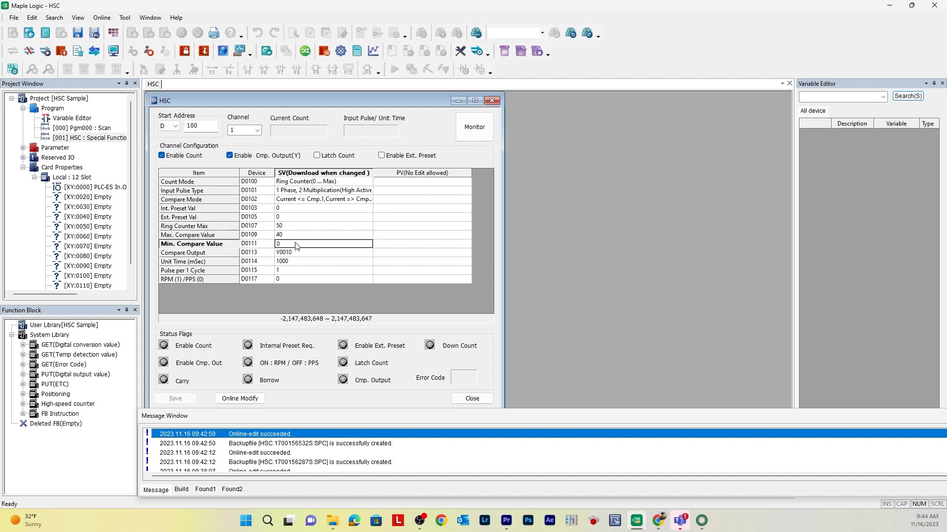
pyautogui.click(298, 252)
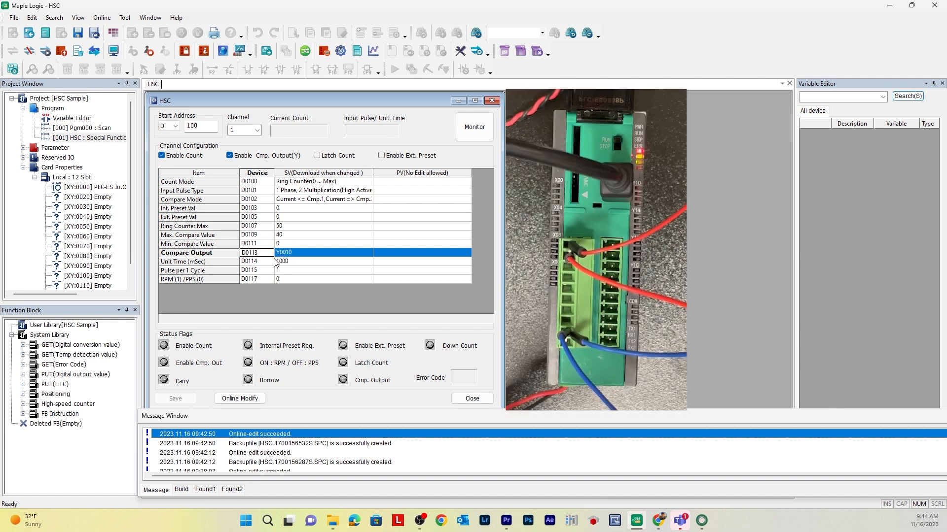
# Apply the ring counter configuration to the PLC with Online Modify and start monitoring the counter
pyautogui.click(240, 402)
pyautogui.press('Return')
pyautogui.click(484, 129)
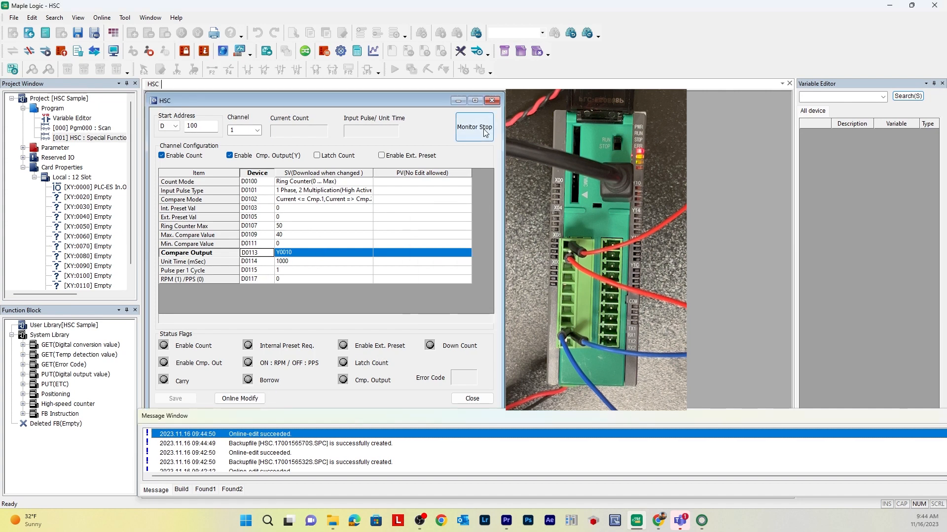